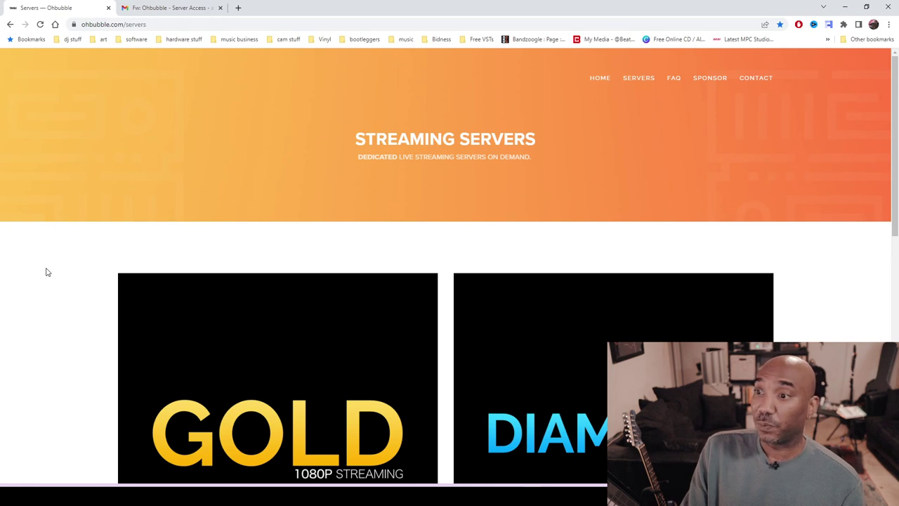
Scroll down the Servers page to the Platinum plan: 1080p at 1 FPS, $29.99 monthly.
{"action": "scroll", "coordinate": [46, 272], "scroll_direction": "down", "scroll_amount": 1}
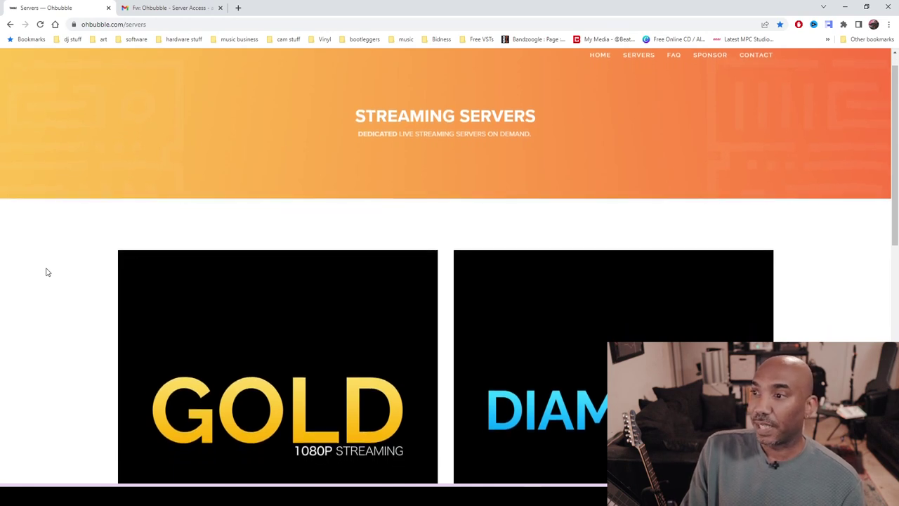
{"action": "scroll", "coordinate": [46, 272], "scroll_direction": "down", "scroll_amount": 2}
{"action": "scroll", "coordinate": [46, 272], "scroll_direction": "down", "scroll_amount": 3}
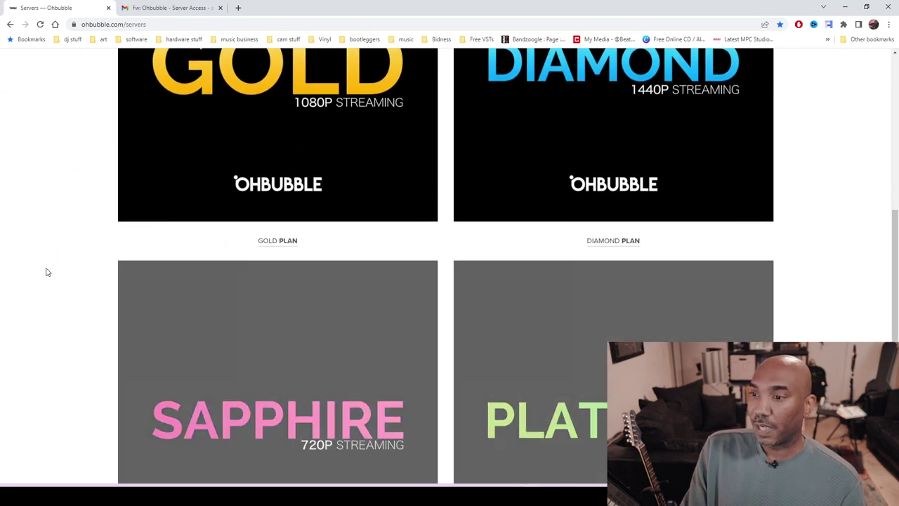
{"action": "scroll", "coordinate": [46, 272], "scroll_direction": "down", "scroll_amount": 2}
{"action": "scroll", "coordinate": [46, 272], "scroll_direction": "down", "scroll_amount": 1}
{"action": "scroll", "coordinate": [47, 272], "scroll_direction": "down", "scroll_amount": 1}
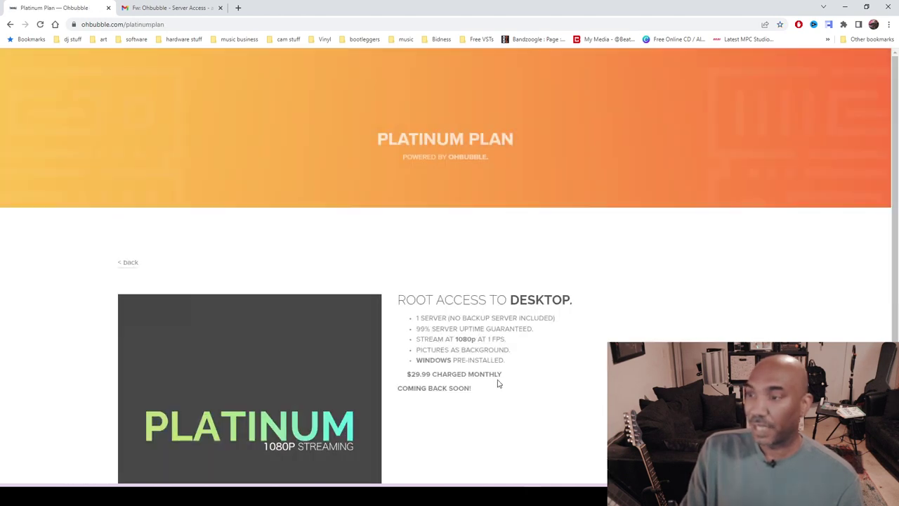
{"action": "scroll", "coordinate": [300, 302], "scroll_direction": "down", "scroll_amount": 3}
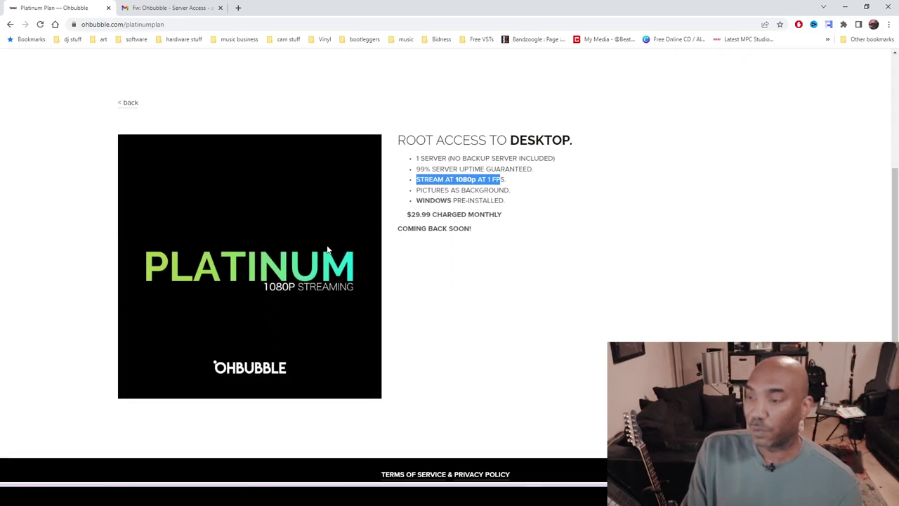
Return to Servers and highlight the Gold plan's 1080p at 30 FPS spec line.
{"action": "left_click", "coordinate": [123, 101]}
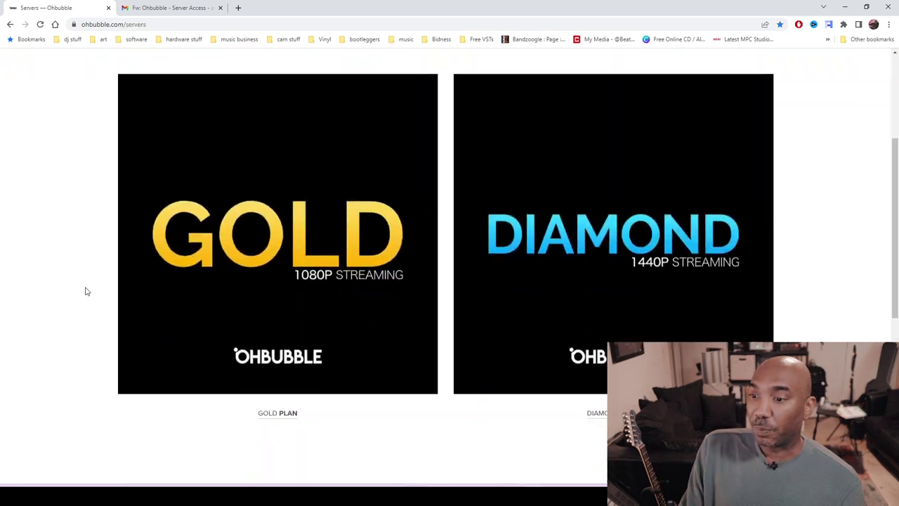
{"action": "scroll", "coordinate": [82, 261], "scroll_direction": "up", "scroll_amount": 3}
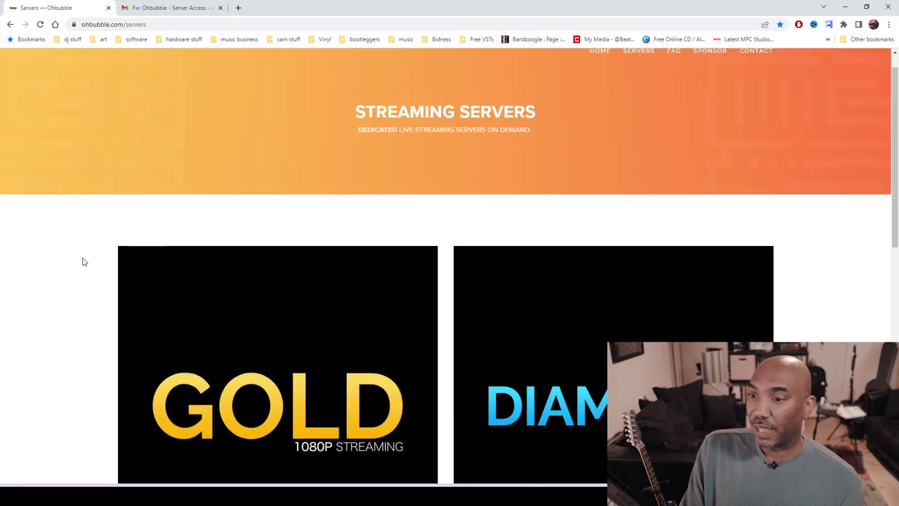
{"action": "scroll", "coordinate": [82, 262], "scroll_direction": "down", "scroll_amount": 3}
{"action": "scroll", "coordinate": [79, 247], "scroll_direction": "down", "scroll_amount": 2}
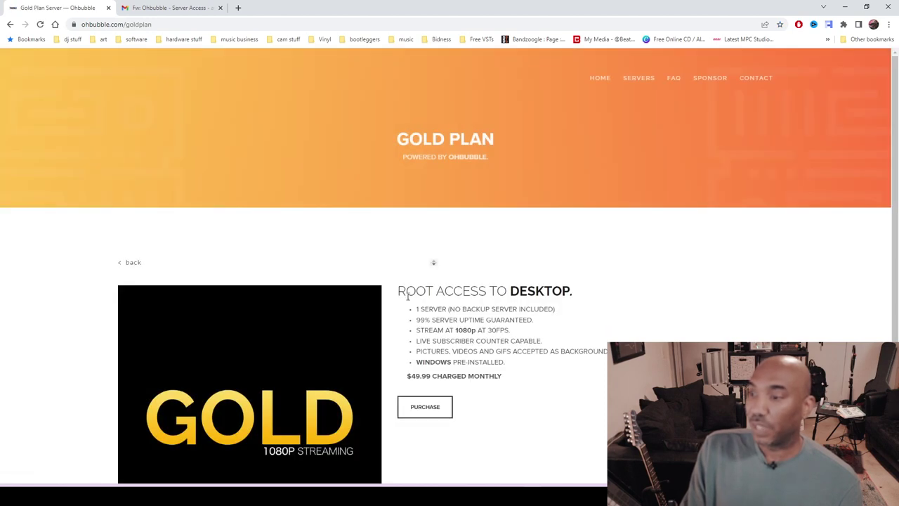
{"action": "scroll", "coordinate": [418, 297], "scroll_direction": "up", "scroll_amount": 4, "text": "ctrl"}
{"action": "scroll", "coordinate": [418, 297], "scroll_direction": "up", "scroll_amount": 1, "text": "ctrl"}
{"action": "scroll", "coordinate": [417, 297], "scroll_direction": "down", "scroll_amount": 3}
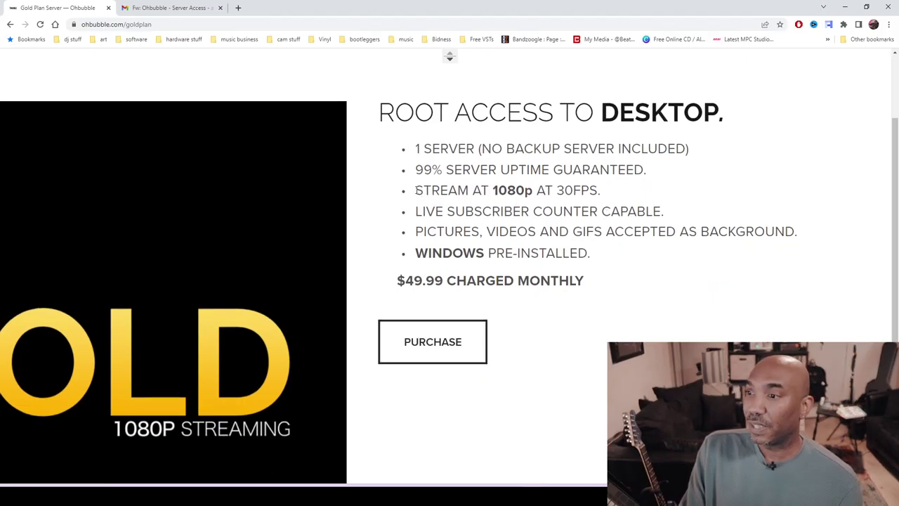
{"action": "left_click_drag", "start_coordinate": [415, 190], "coordinate": [603, 190]}
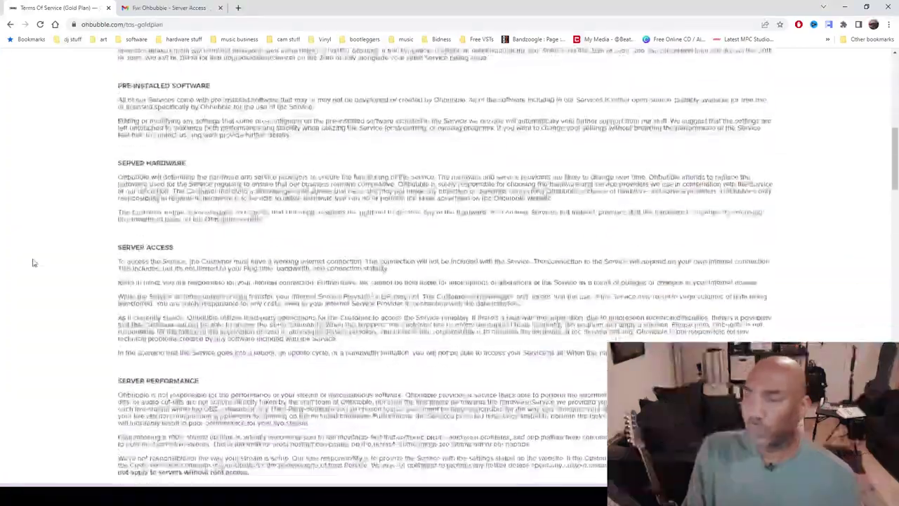
Scroll to the bottom of the Gold plan Terms of Service.
{"action": "scroll", "coordinate": [32, 263], "scroll_direction": "down", "scroll_amount": 5}
{"action": "scroll", "coordinate": [32, 263], "scroll_direction": "down", "scroll_amount": 5}
{"action": "scroll", "coordinate": [32, 263], "scroll_direction": "down", "scroll_amount": 5}
{"action": "scroll", "coordinate": [32, 263], "scroll_direction": "down", "scroll_amount": 5}
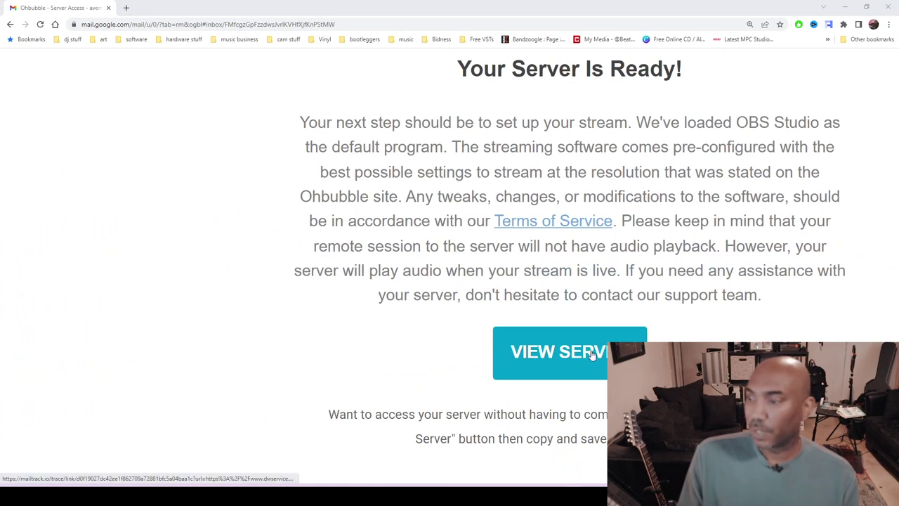
Launch the DWService remote desktop session from the Ohbubble email's VIEW SERVER button.
{"action": "left_click", "coordinate": [593, 355]}
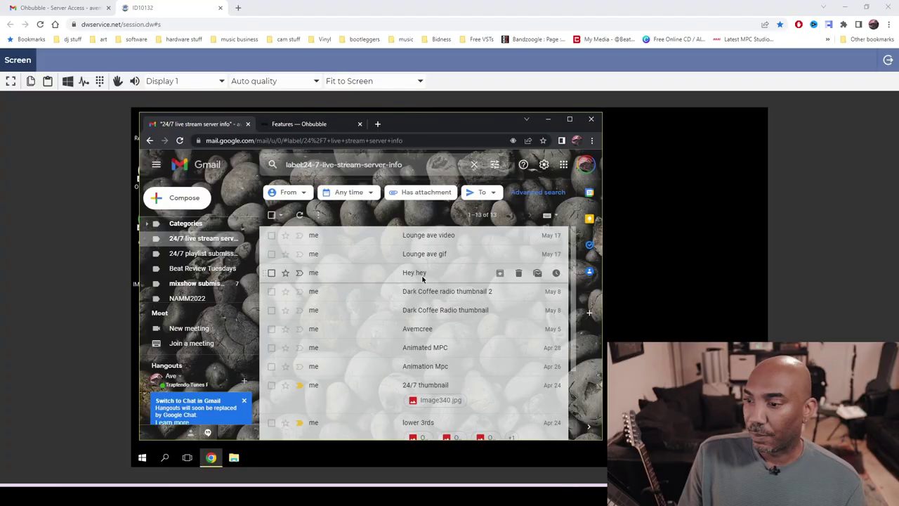
Sign the remote Chrome's Gmail out of its Google account.
{"action": "scroll", "coordinate": [406, 363], "scroll_direction": "down", "scroll_amount": 3}
{"action": "scroll", "coordinate": [406, 364], "scroll_direction": "up", "scroll_amount": 3}
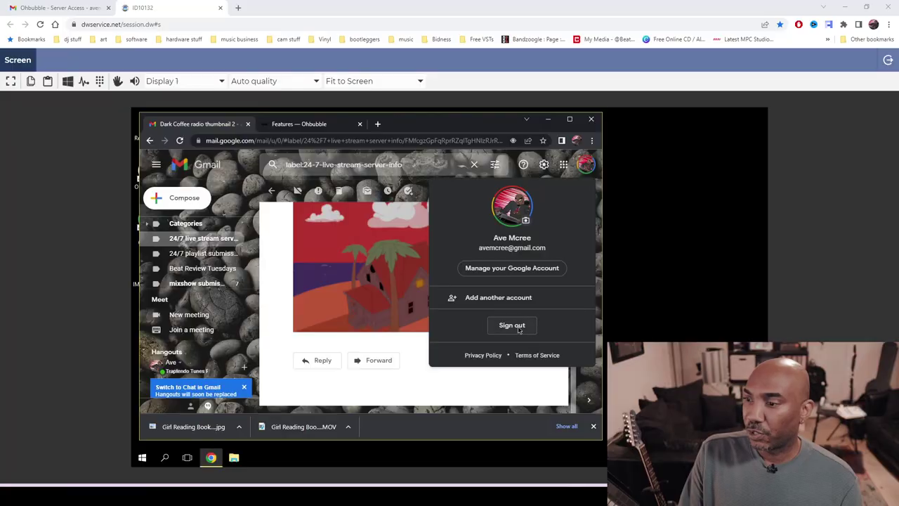
{"action": "left_click", "coordinate": [517, 328]}
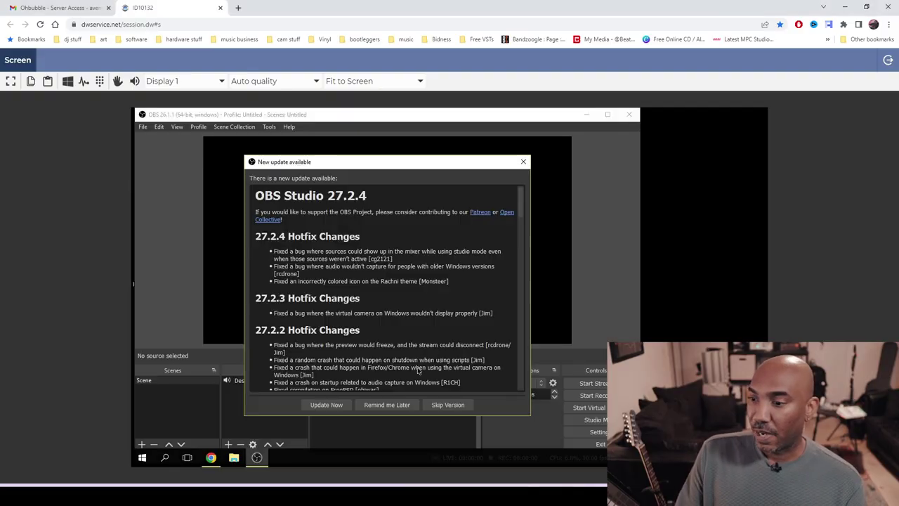
Dismiss the update and release-notes dialogs, then add a Media Source named 'animation'.
{"action": "left_click", "coordinate": [384, 406]}
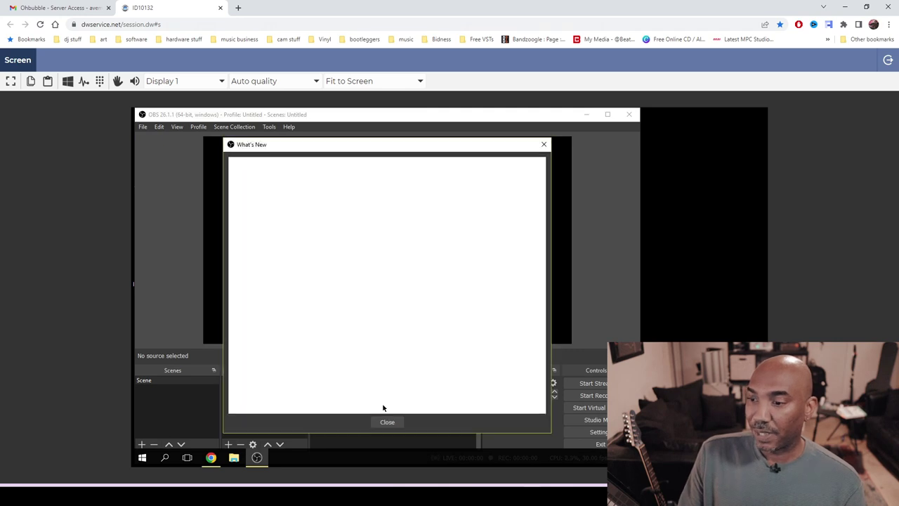
{"action": "left_click", "coordinate": [388, 422]}
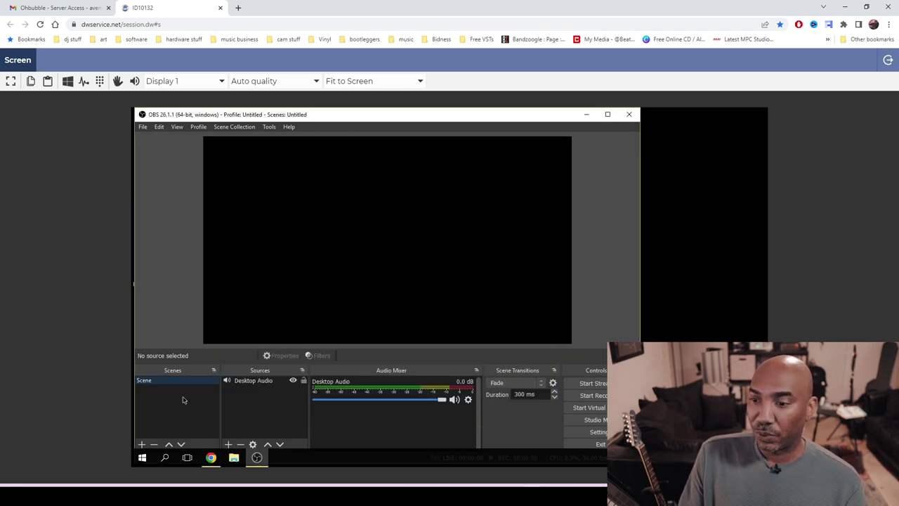
{"action": "right_click", "coordinate": [242, 392]}
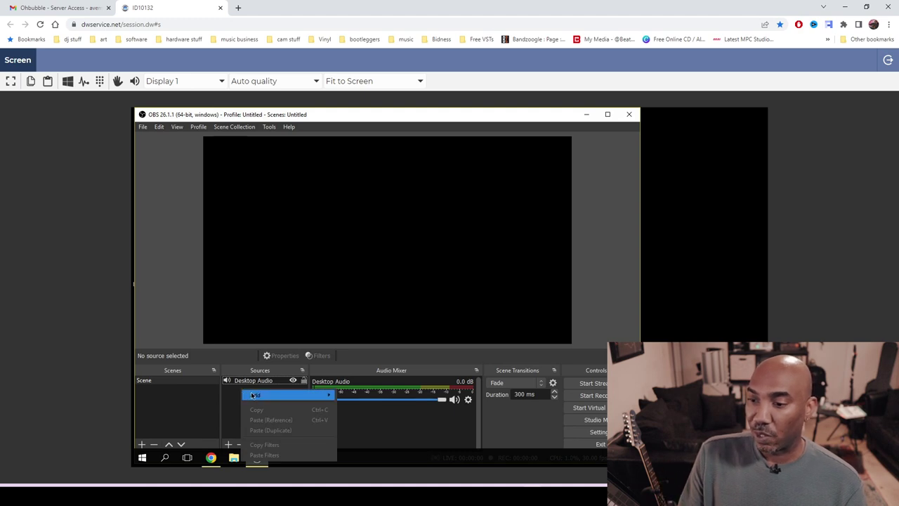
{"action": "left_click", "coordinate": [256, 396]}
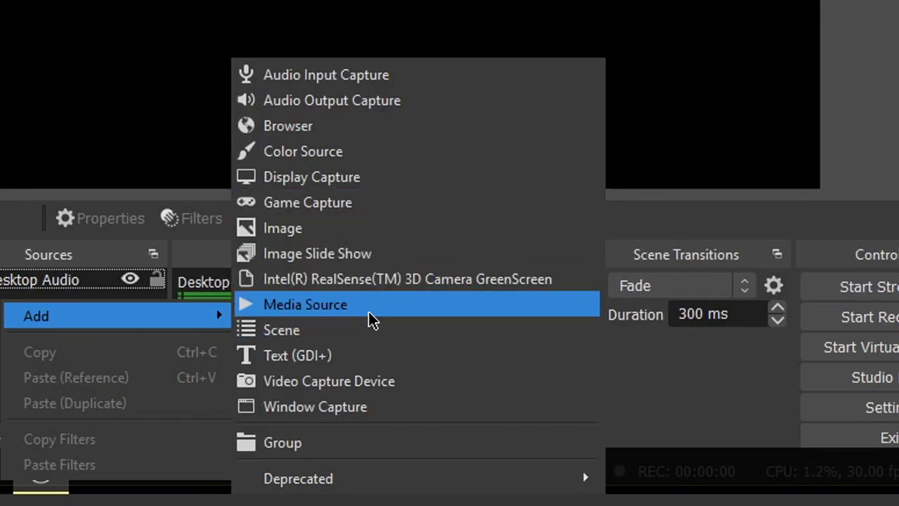
{"action": "left_click", "coordinate": [369, 314]}
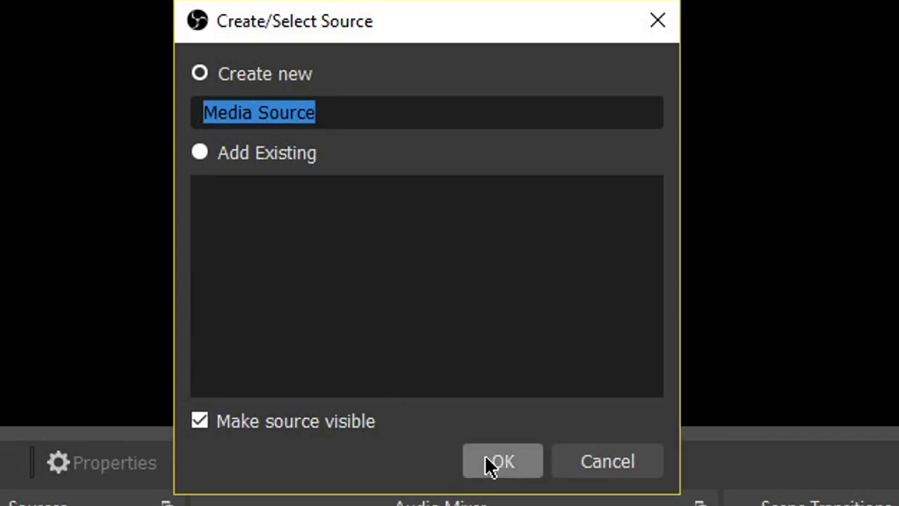
{"action": "type", "text": "animation"}
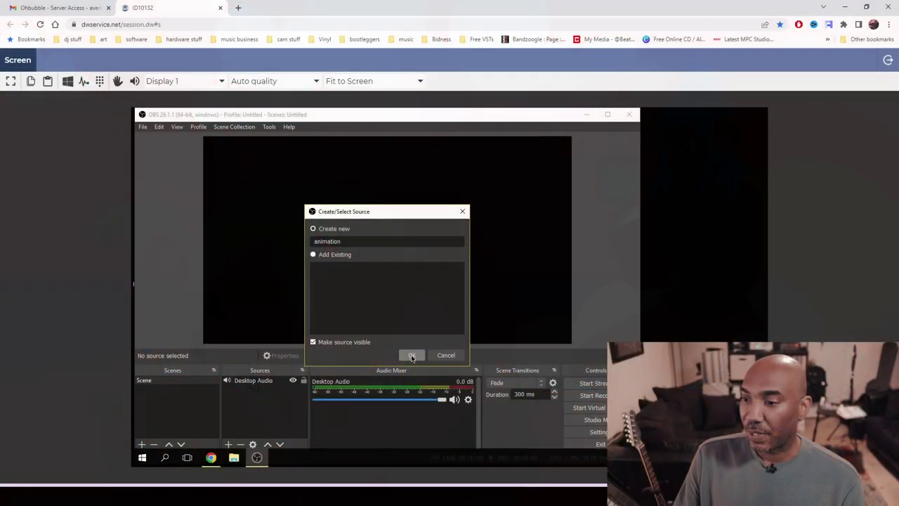
{"action": "left_click", "coordinate": [412, 355]}
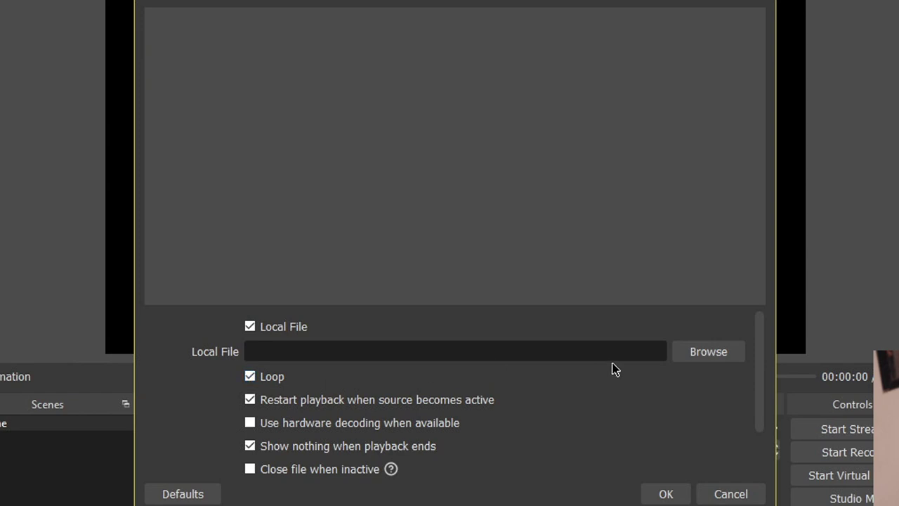
Set the animation source's file to Girl Reading Book Outside from Downloads and apply.
{"action": "left_click", "coordinate": [706, 355]}
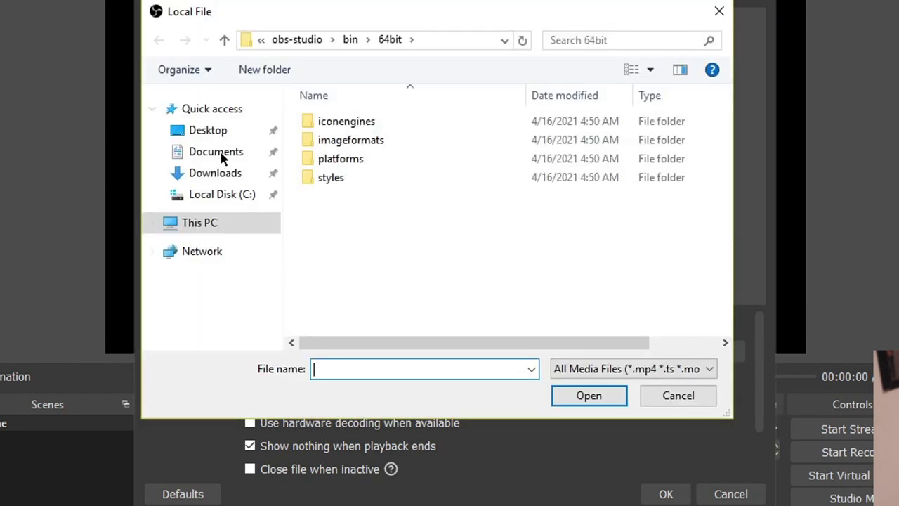
{"action": "left_click", "coordinate": [222, 173]}
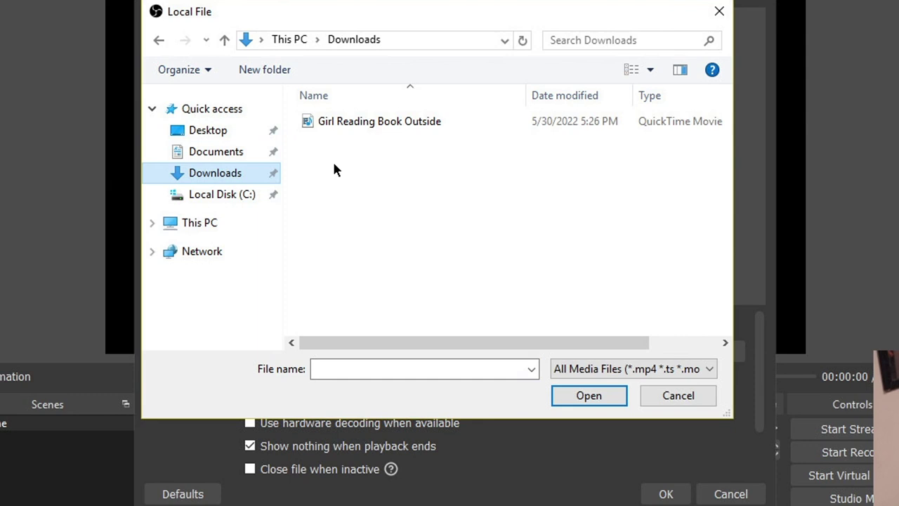
{"action": "double_click", "coordinate": [373, 122]}
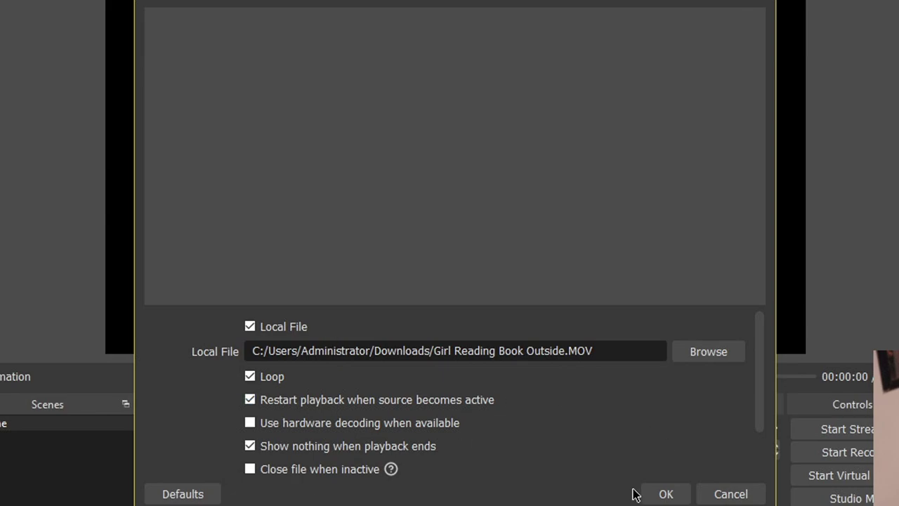
{"action": "left_click", "coordinate": [666, 495]}
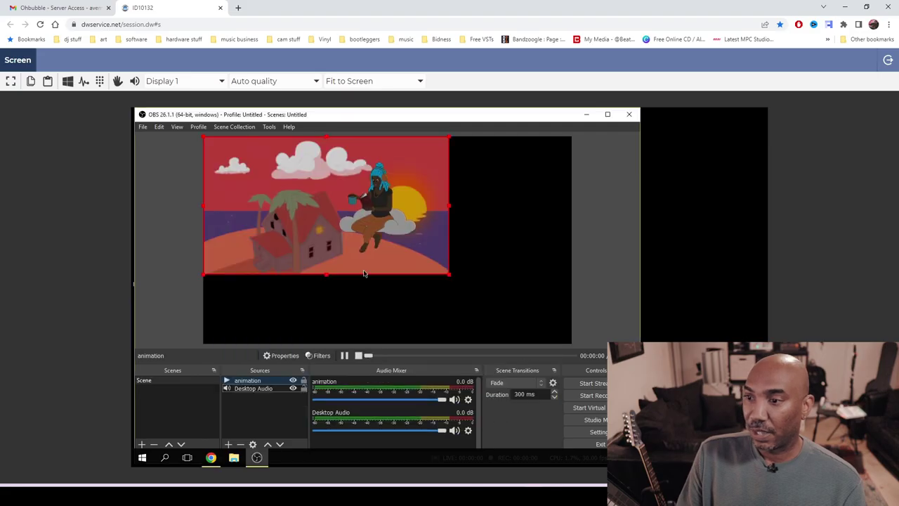
Apply Transform > Fit to screen to the animation source.
{"action": "right_click", "coordinate": [259, 383]}
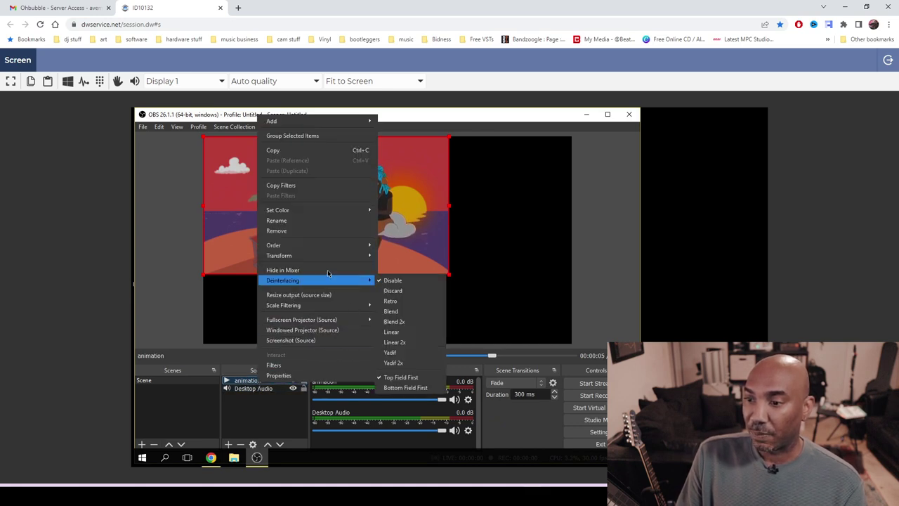
{"action": "mouse_move", "coordinate": [425, 237]}
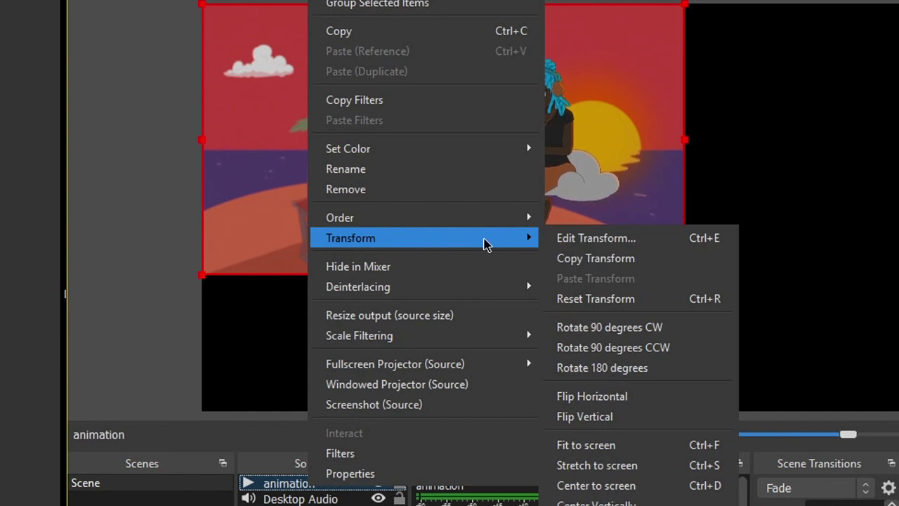
{"action": "left_click", "coordinate": [581, 447]}
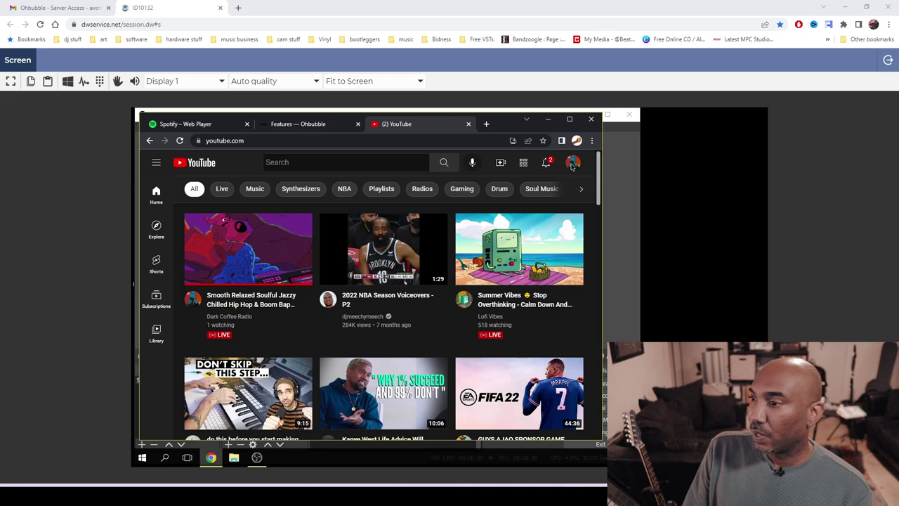
Start a new scheduled live stream from YouTube Studio's stream list.
{"action": "left_click", "coordinate": [503, 163]}
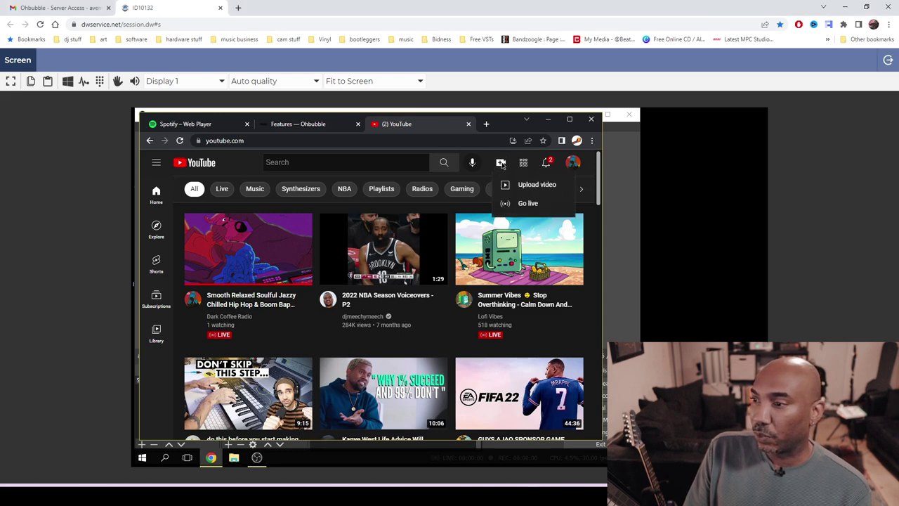
{"action": "left_click", "coordinate": [527, 203]}
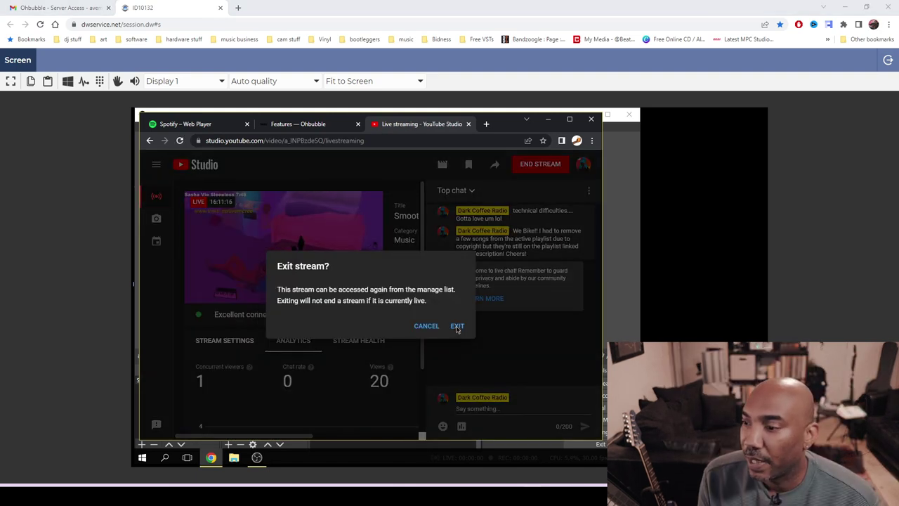
{"action": "left_click", "coordinate": [457, 327]}
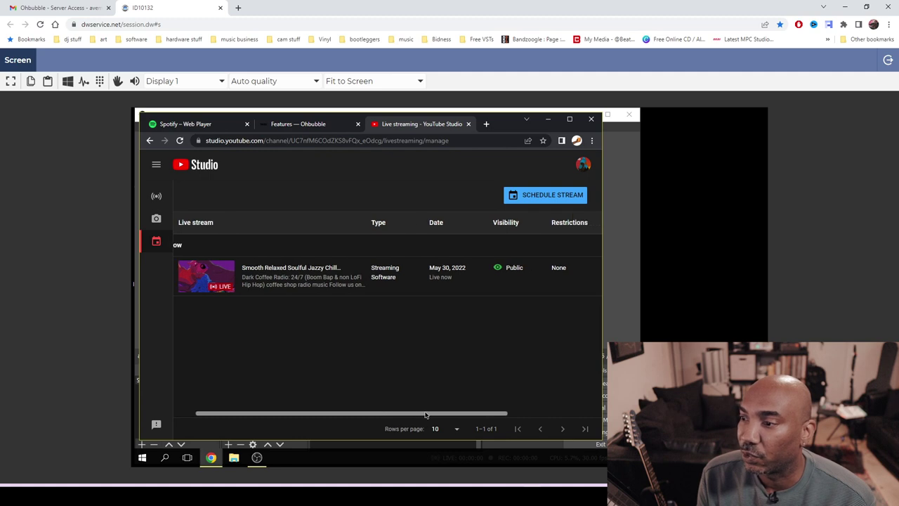
{"action": "left_click", "coordinate": [539, 201]}
Review the stream details reused from the previous stream.
{"action": "scroll", "coordinate": [492, 302], "scroll_direction": "down", "scroll_amount": 5}
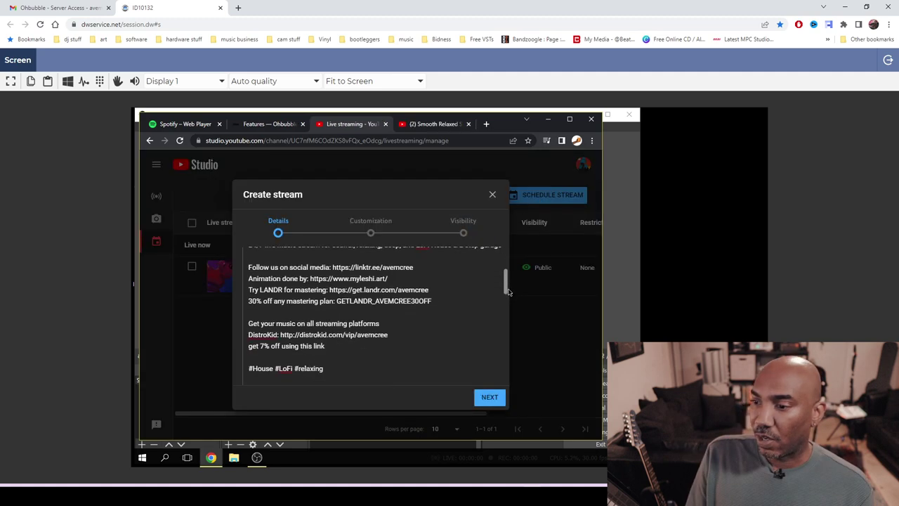
{"action": "scroll", "coordinate": [502, 316], "scroll_direction": "down", "scroll_amount": 5}
{"action": "scroll", "coordinate": [510, 335], "scroll_direction": "down", "scroll_amount": 3}
{"action": "scroll", "coordinate": [511, 335], "scroll_direction": "down", "scroll_amount": 2}
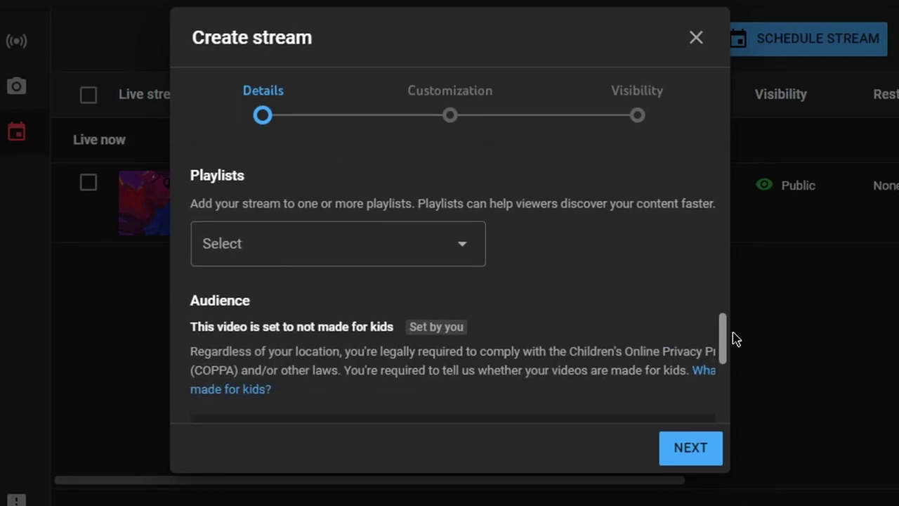
{"action": "scroll", "coordinate": [511, 334], "scroll_direction": "up", "scroll_amount": 2}
{"action": "scroll", "coordinate": [731, 314], "scroll_direction": "up", "scroll_amount": 1}
{"action": "scroll", "coordinate": [732, 323], "scroll_direction": "down", "scroll_amount": 2}
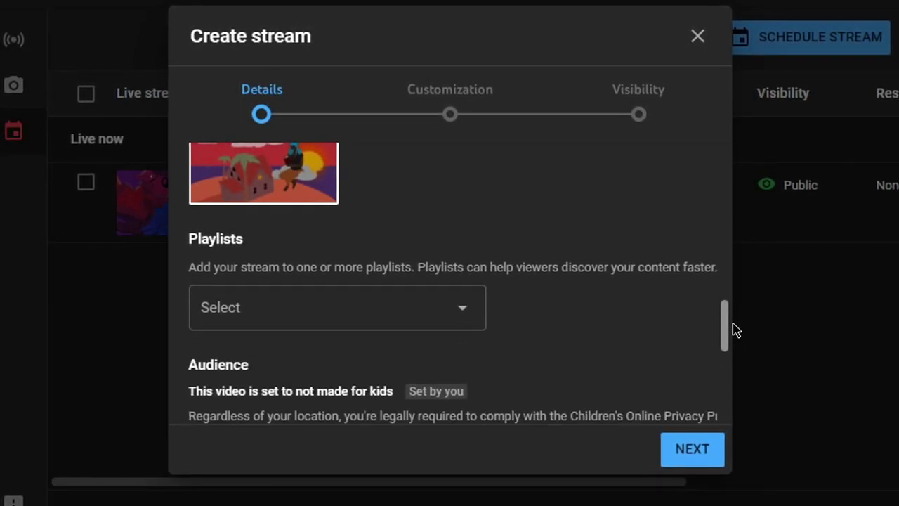
{"action": "scroll", "coordinate": [734, 337], "scroll_direction": "down", "scroll_amount": 1}
{"action": "scroll", "coordinate": [736, 348], "scroll_direction": "down", "scroll_amount": 1}
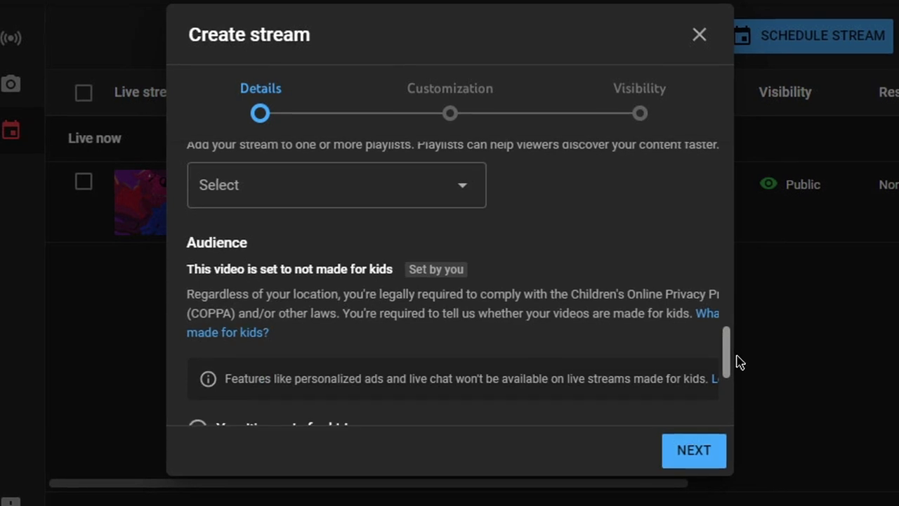
{"action": "scroll", "coordinate": [737, 369], "scroll_direction": "down", "scroll_amount": 2}
{"action": "scroll", "coordinate": [738, 386], "scroll_direction": "down", "scroll_amount": 1}
{"action": "scroll", "coordinate": [738, 404], "scroll_direction": "down", "scroll_amount": 1}
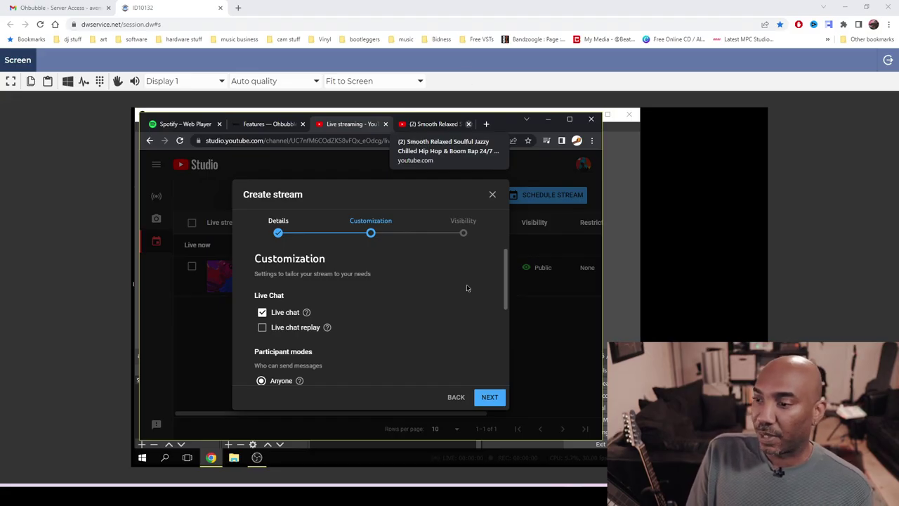
{"action": "scroll", "coordinate": [454, 300], "scroll_direction": "down", "scroll_amount": 5}
Advance to Visibility and keep the stream Public.
{"action": "left_click", "coordinate": [489, 397]}
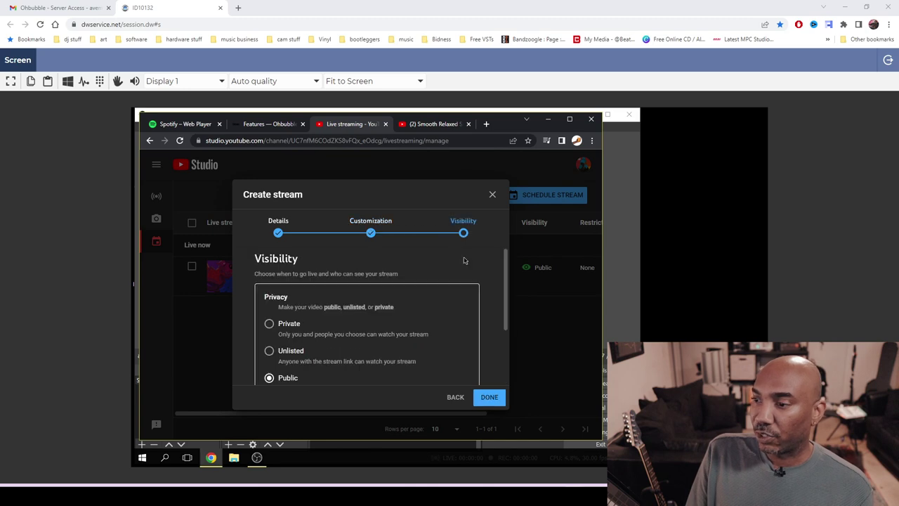
{"action": "scroll", "coordinate": [464, 260], "scroll_direction": "down", "scroll_amount": 1}
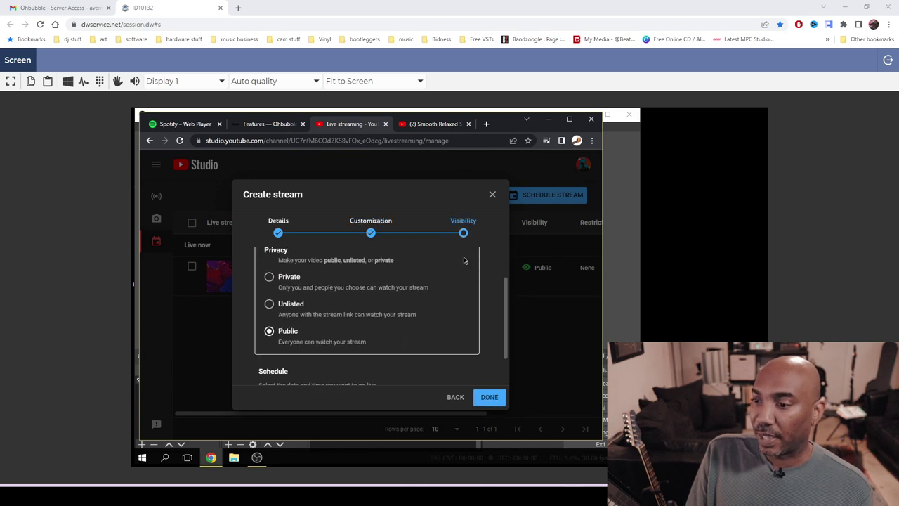
{"action": "scroll", "coordinate": [464, 261], "scroll_direction": "down", "scroll_amount": 1}
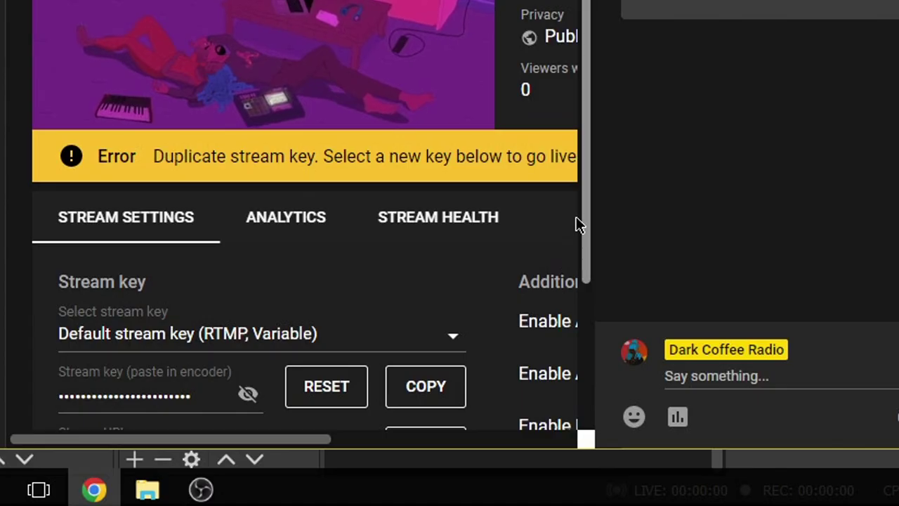
Create a new stream key named 'lofi house', copy it, and return to OBS Studio.
{"action": "scroll", "coordinate": [576, 226], "scroll_direction": "down", "scroll_amount": 1}
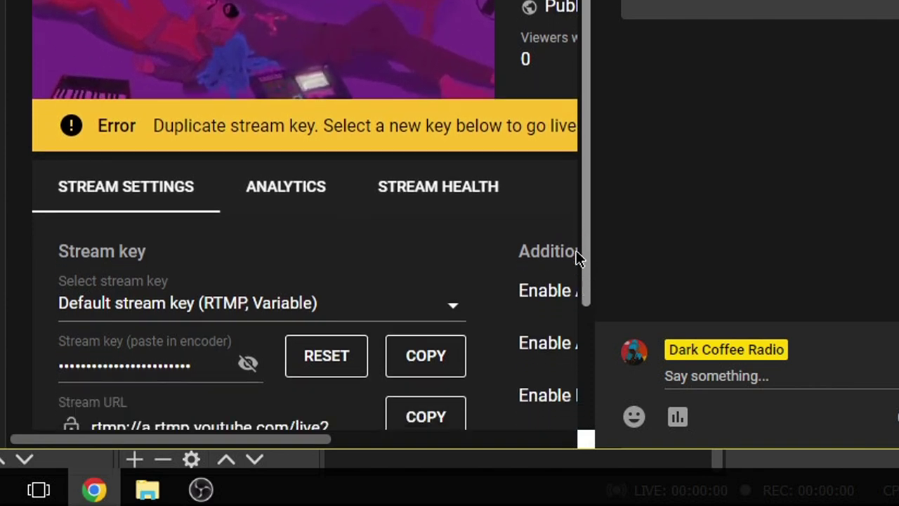
{"action": "left_click", "coordinate": [453, 305]}
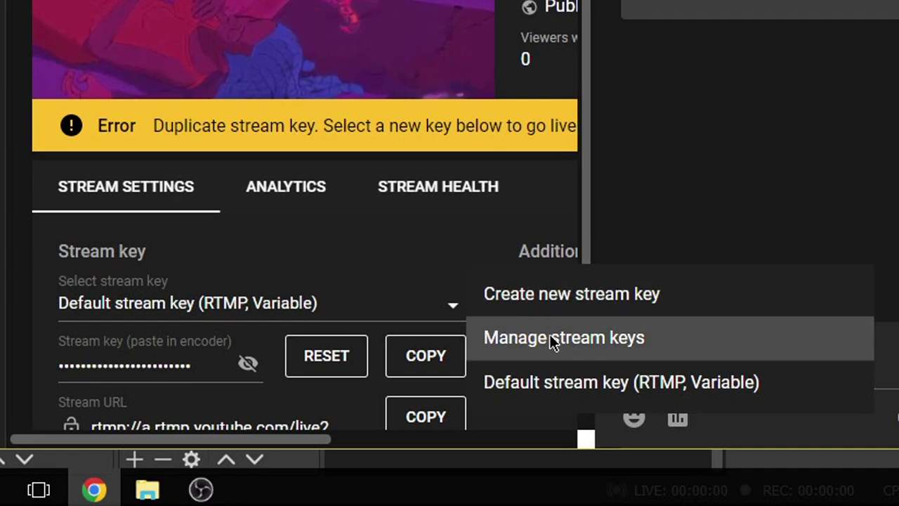
{"action": "left_click", "coordinate": [551, 293]}
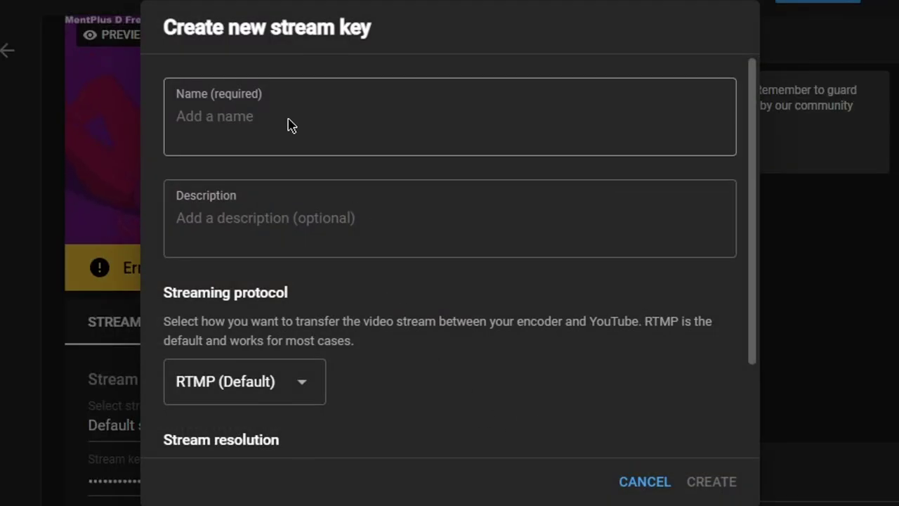
{"action": "left_click", "coordinate": [241, 148]}
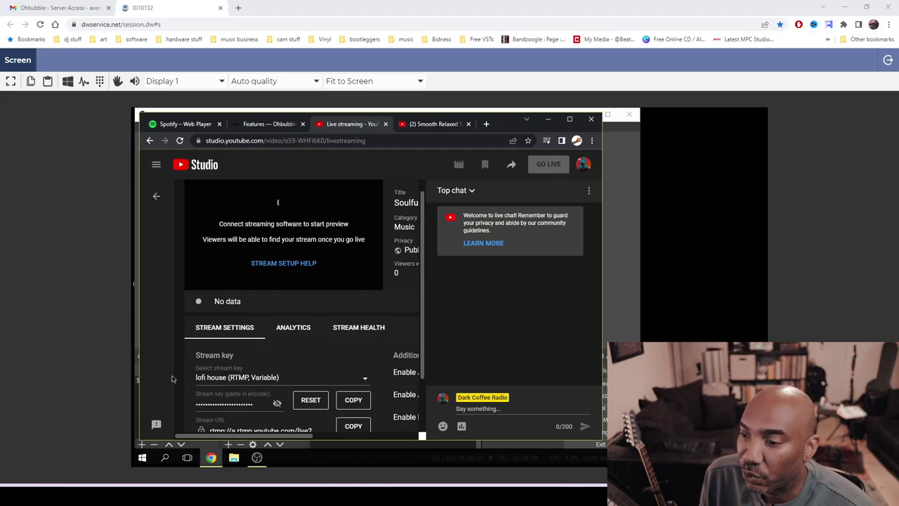
{"action": "scroll", "coordinate": [281, 373], "scroll_direction": "down", "scroll_amount": 1}
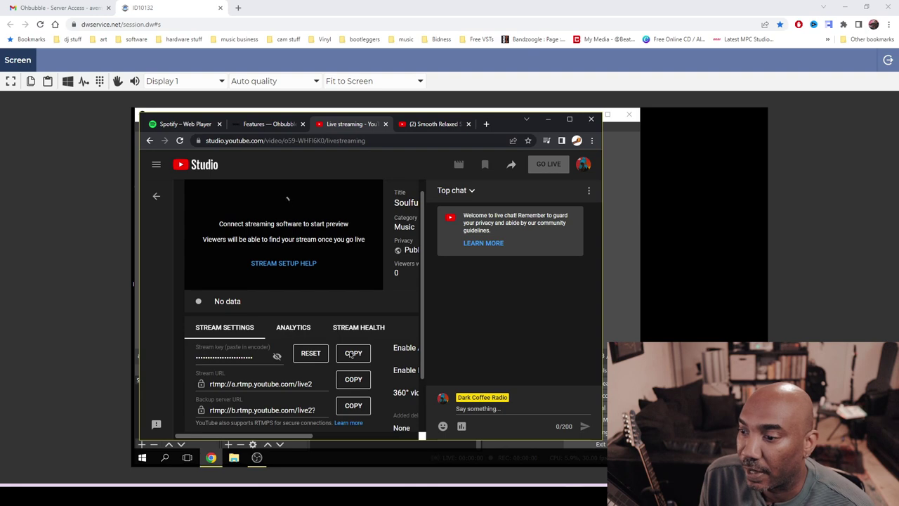
{"action": "left_click", "coordinate": [351, 354]}
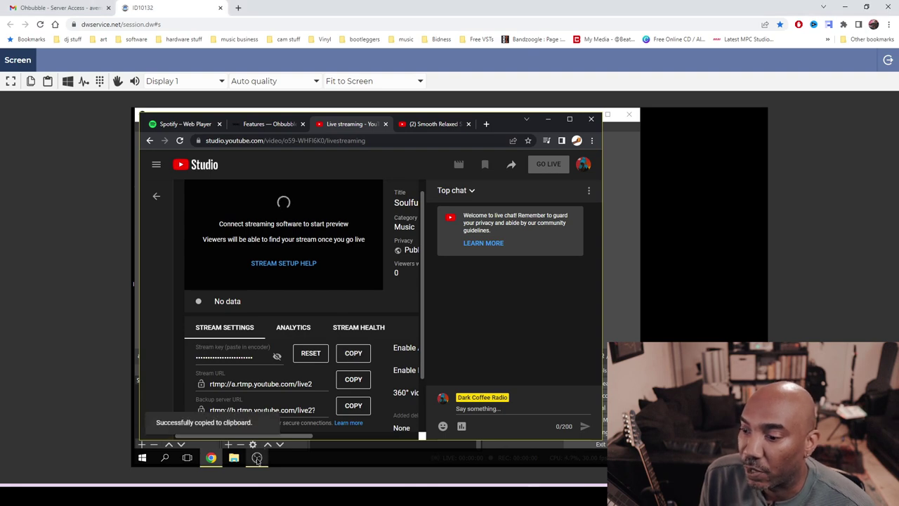
{"action": "left_click", "coordinate": [257, 458]}
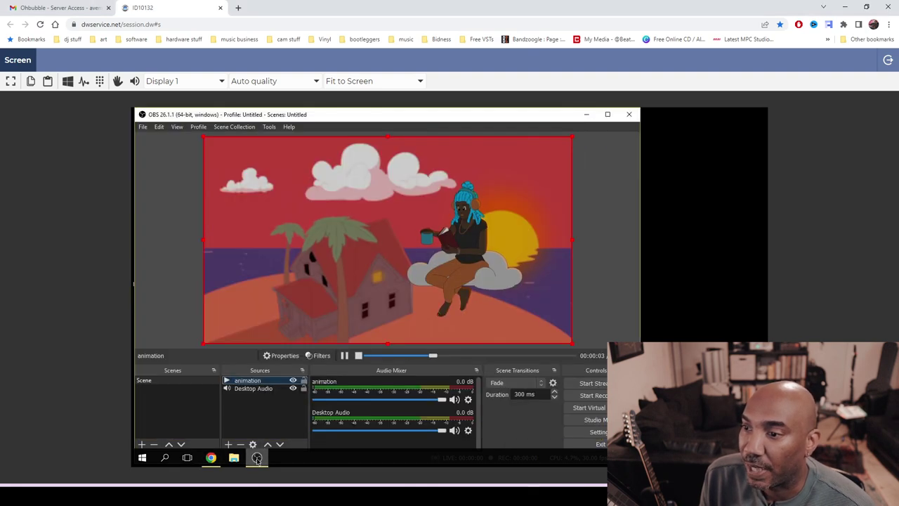
Replace the YouTube stream key in OBS Stream settings, save, and start streaming the animation.
{"action": "left_click", "coordinate": [144, 128]}
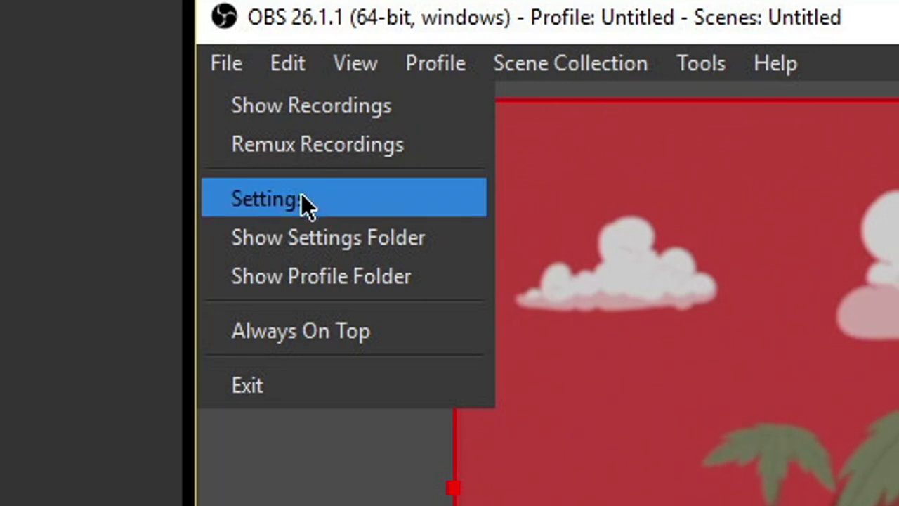
{"action": "left_click", "coordinate": [305, 198]}
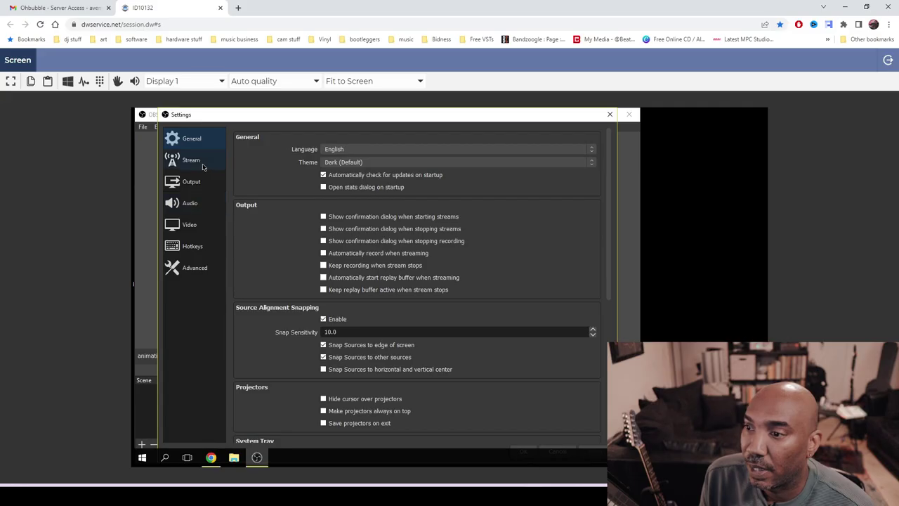
{"action": "left_click", "coordinate": [202, 165]}
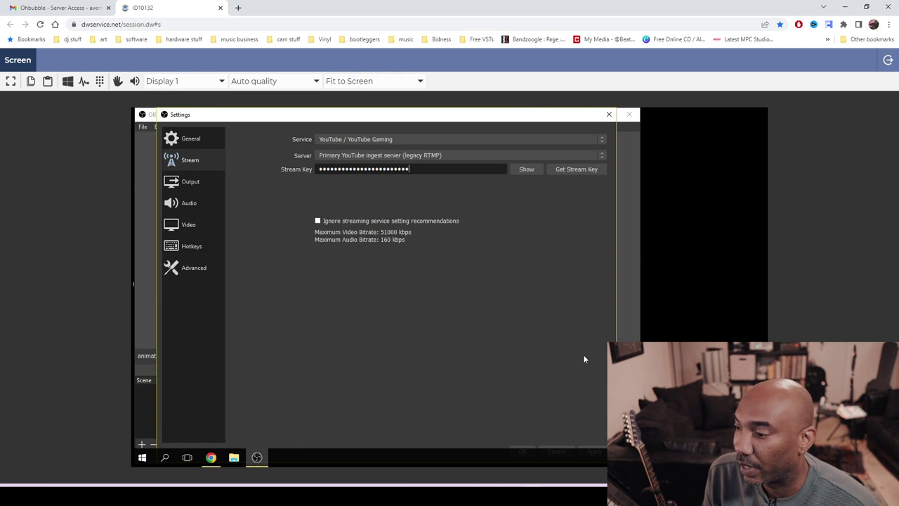
{"action": "left_click", "coordinate": [597, 452]}
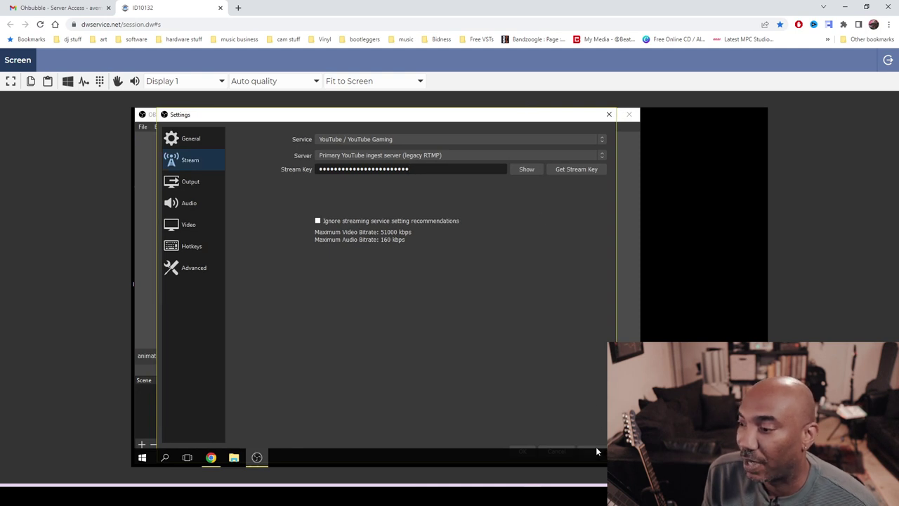
{"action": "left_click", "coordinate": [522, 448]}
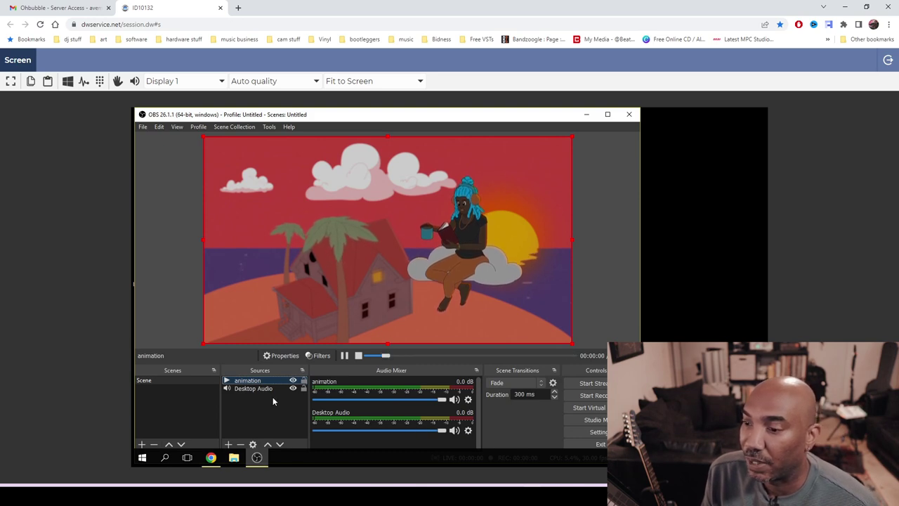
{"action": "left_click", "coordinate": [587, 388]}
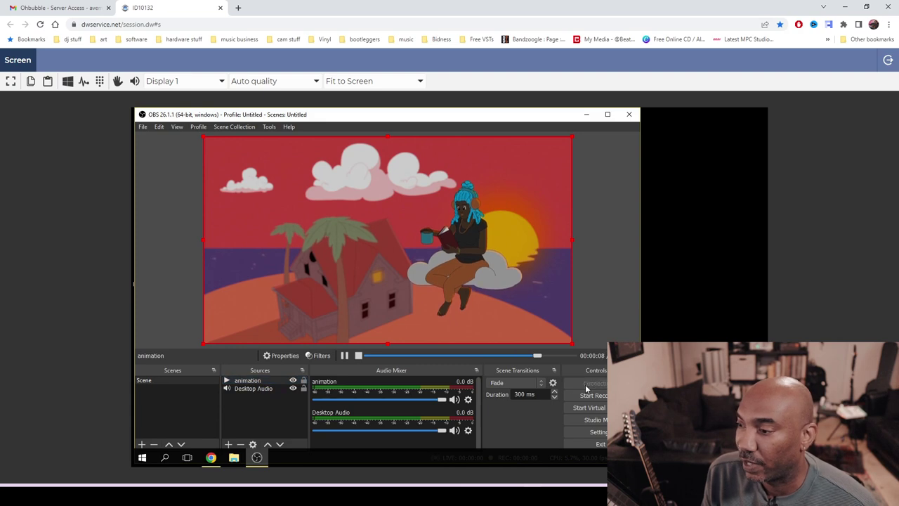
{"action": "key", "text": "alt+Tab"}
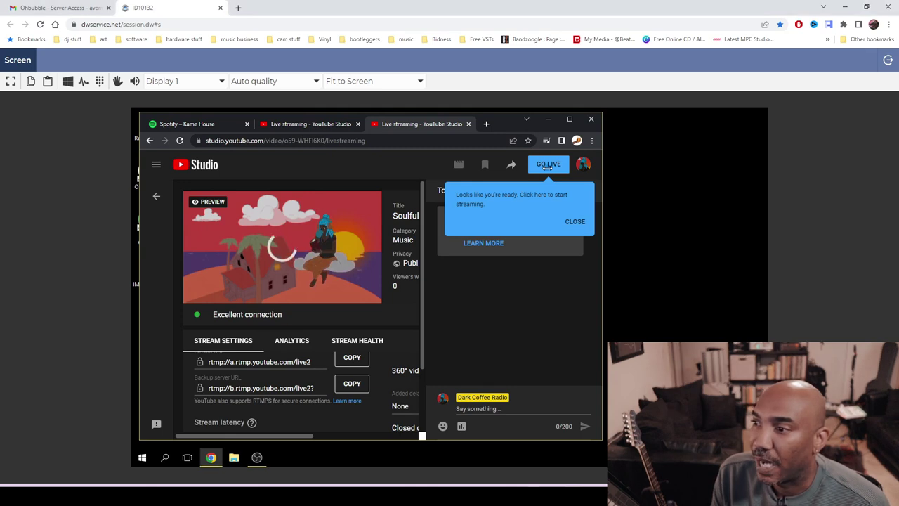
Go Live in YouTube Studio and check the YouTube home feed for the LIVE stream.
{"action": "left_click", "coordinate": [547, 167]}
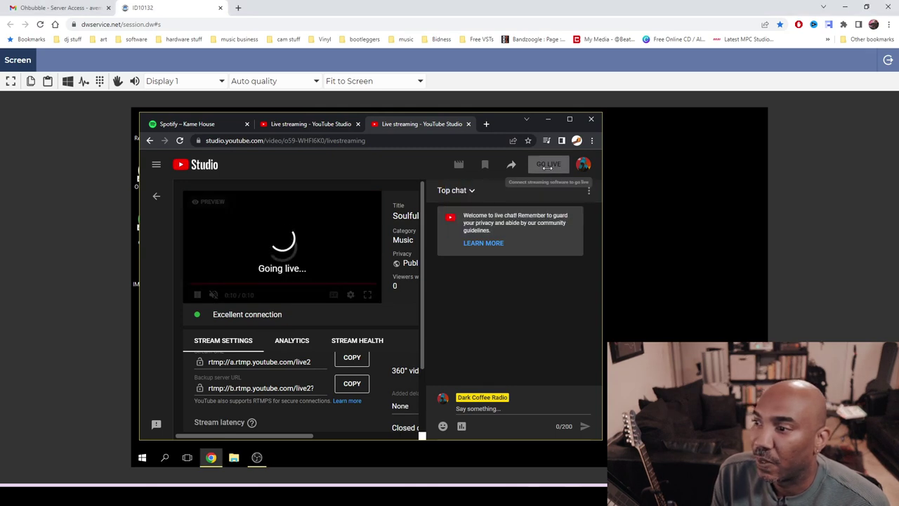
{"action": "left_click", "coordinate": [215, 125]}
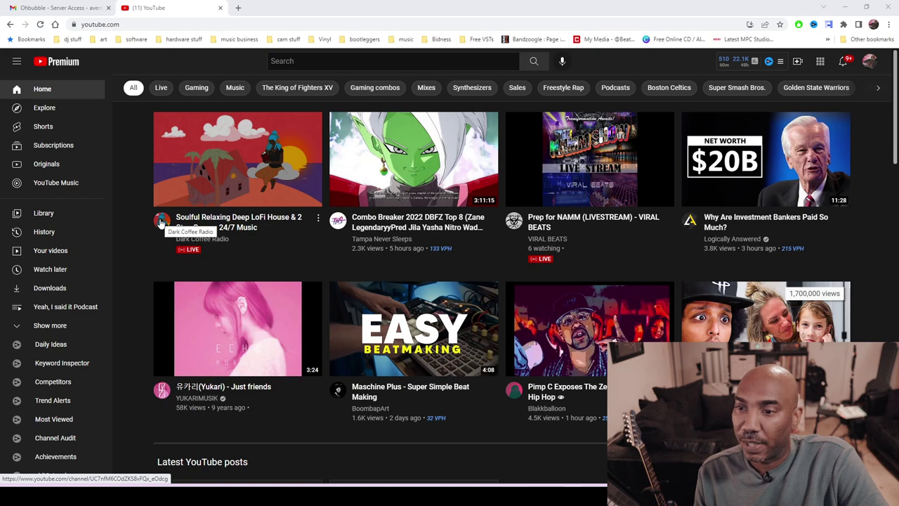
Open the Dark Coffee Radio channel from the avatar under the live stream thumbnail.
{"action": "left_click", "coordinate": [161, 222]}
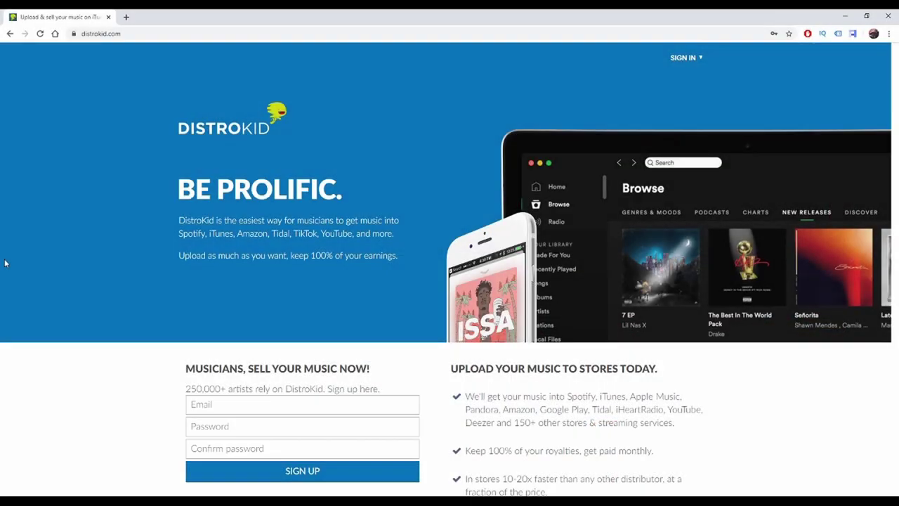
Scroll down the DistroKid home page through testimonials and FAQ, then back up slightly.
{"action": "scroll", "coordinate": [5, 263], "scroll_direction": "down", "scroll_amount": 2}
{"action": "scroll", "coordinate": [5, 263], "scroll_direction": "down", "scroll_amount": 3}
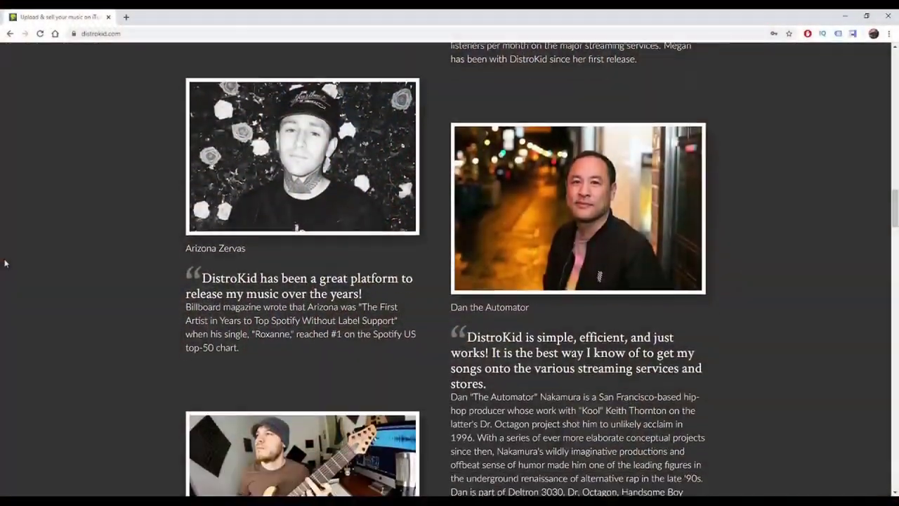
{"action": "scroll", "coordinate": [5, 263], "scroll_direction": "down", "scroll_amount": 2}
{"action": "scroll", "coordinate": [5, 263], "scroll_direction": "down", "scroll_amount": 2}
{"action": "scroll", "coordinate": [5, 263], "scroll_direction": "down", "scroll_amount": 2}
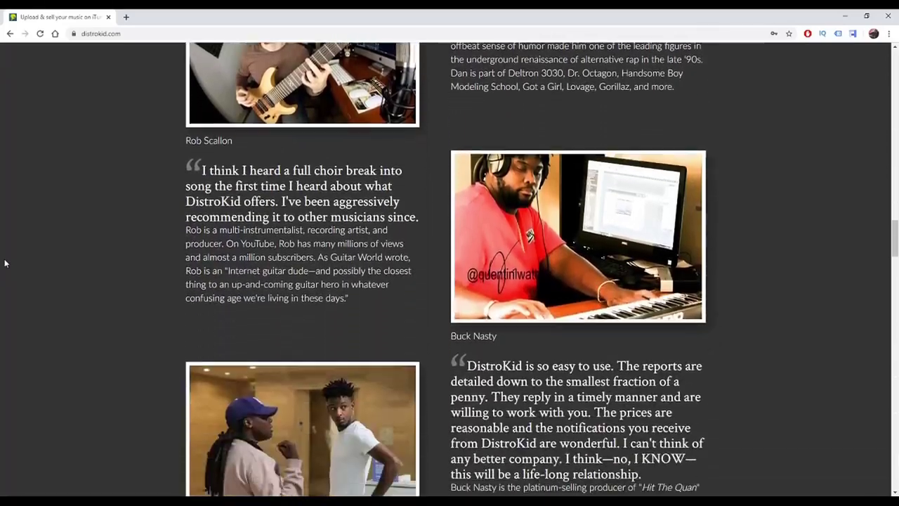
{"action": "scroll", "coordinate": [5, 263], "scroll_direction": "down", "scroll_amount": 2}
{"action": "scroll", "coordinate": [5, 264], "scroll_direction": "down", "scroll_amount": 2}
{"action": "scroll", "coordinate": [5, 263], "scroll_direction": "down", "scroll_amount": 1}
{"action": "scroll", "coordinate": [5, 264], "scroll_direction": "down", "scroll_amount": 2}
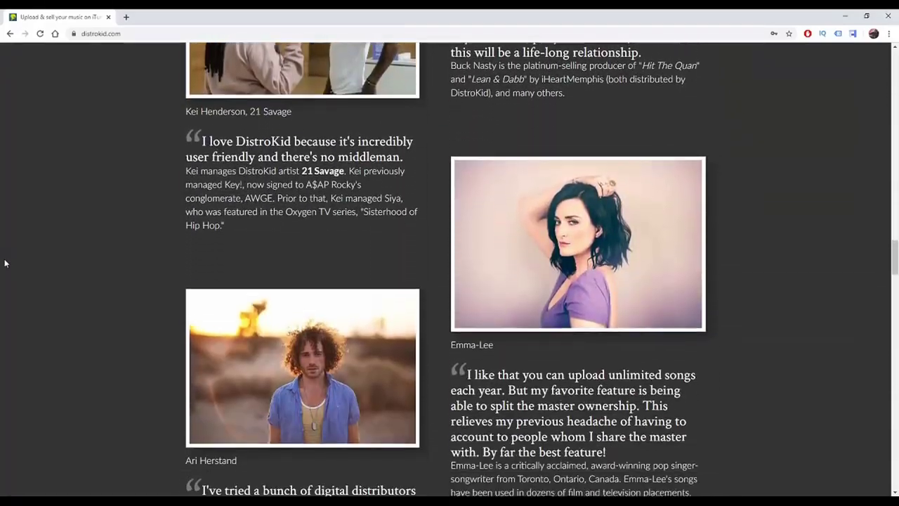
{"action": "scroll", "coordinate": [5, 264], "scroll_direction": "down", "scroll_amount": 1}
{"action": "scroll", "coordinate": [5, 264], "scroll_direction": "down", "scroll_amount": 2}
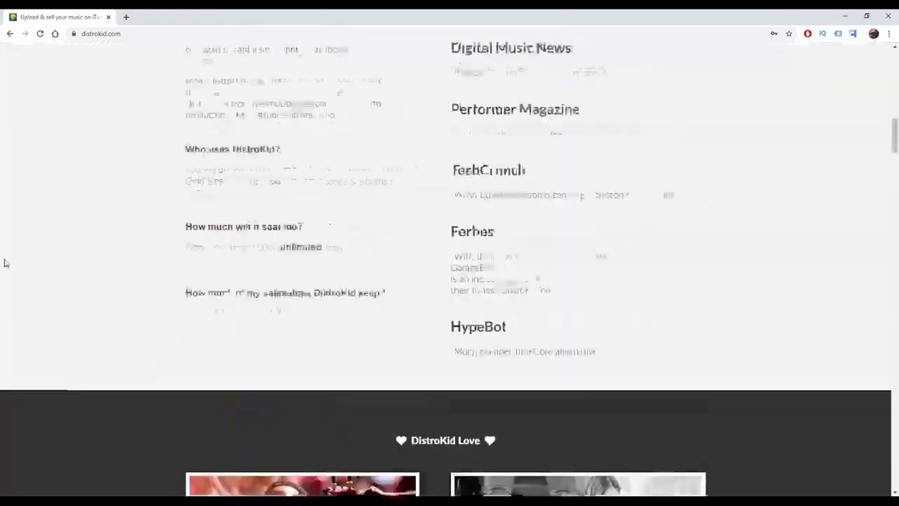
{"action": "scroll", "coordinate": [5, 264], "scroll_direction": "up", "scroll_amount": 1}
{"action": "scroll", "coordinate": [5, 263], "scroll_direction": "up", "scroll_amount": 1}
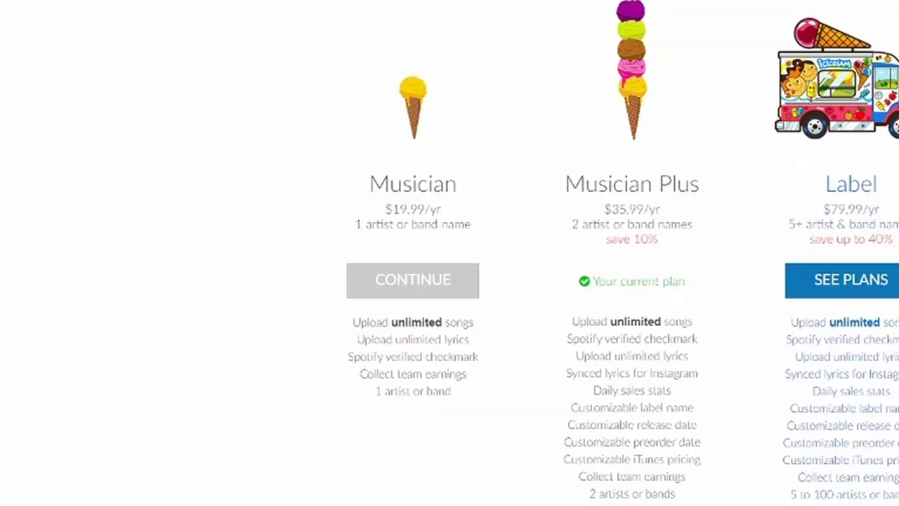